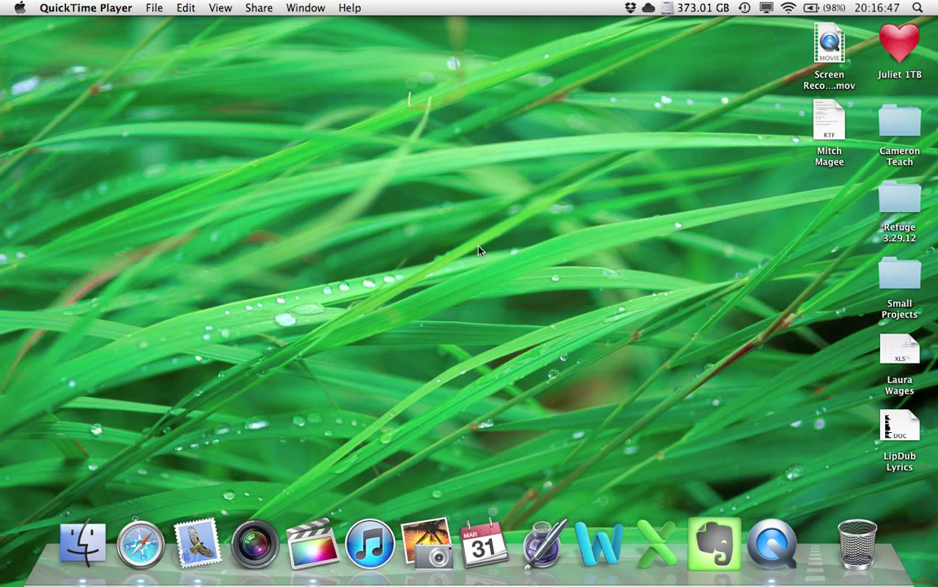
# Click the empty desktop so Finder replaces QuickTime Player as the active app
pyautogui.click(675, 125)
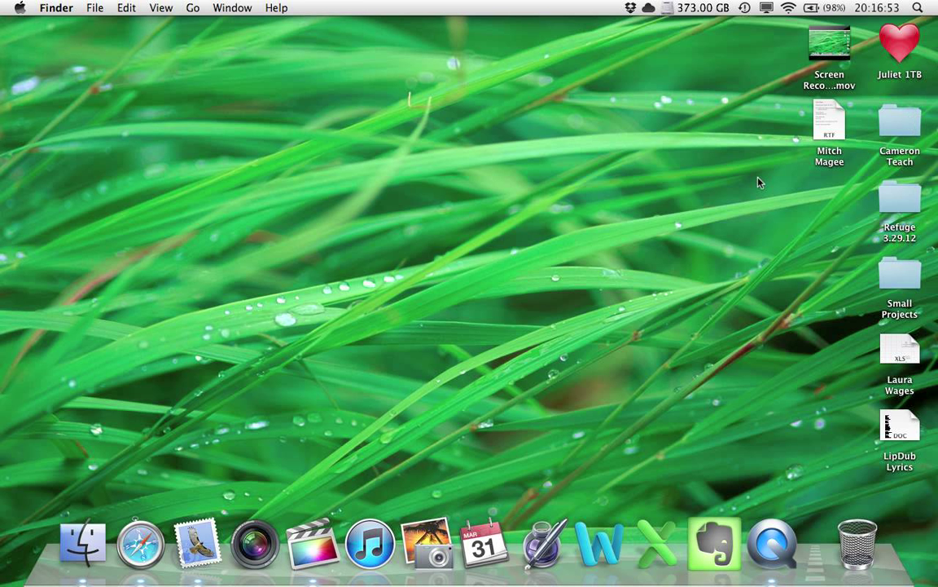
# Launch MPEG Streamclip from Spotlight by searching 'mpeg'
pyautogui.press('super+space')
pyautogui.write('mpeg')
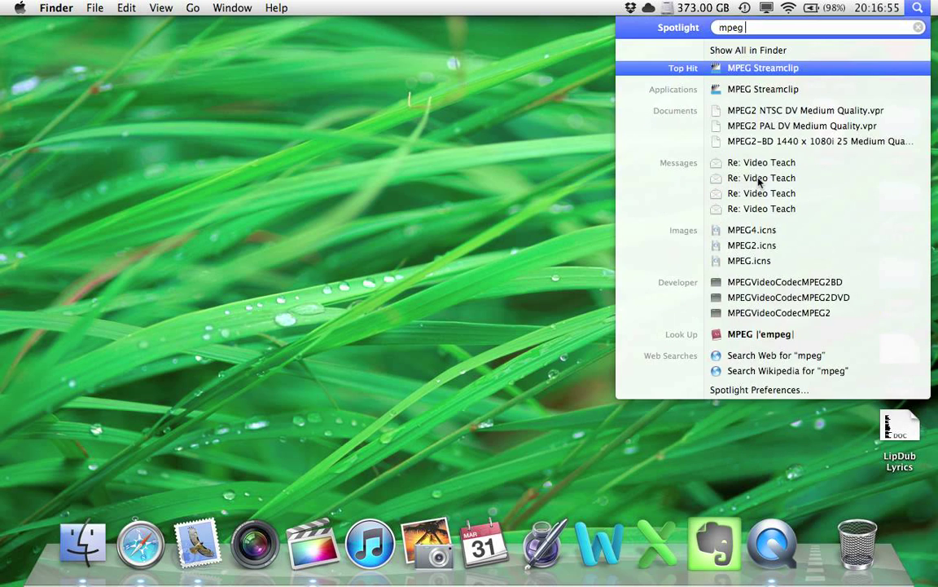
pyautogui.press('Return')
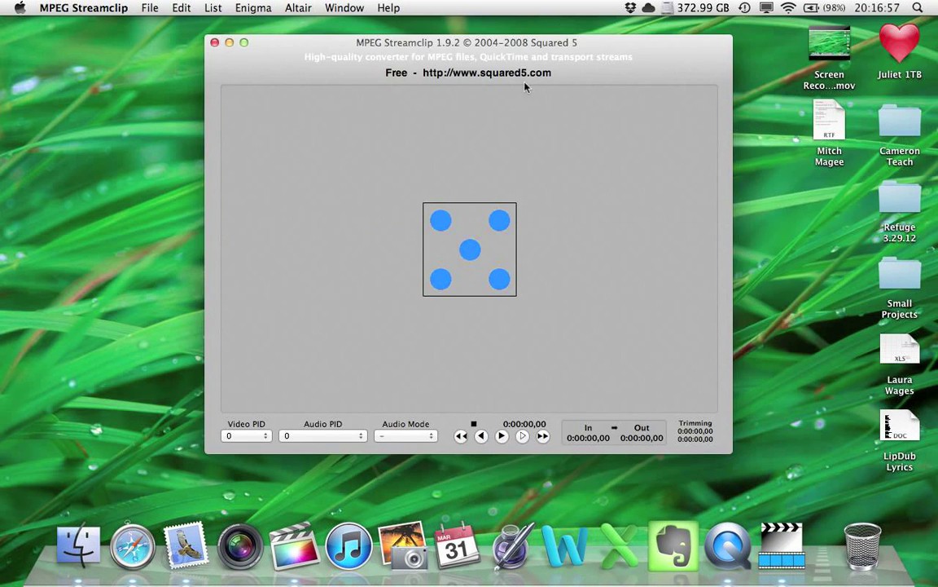
pyautogui.moveTo(536, 42); pyautogui.dragTo(601, 38)
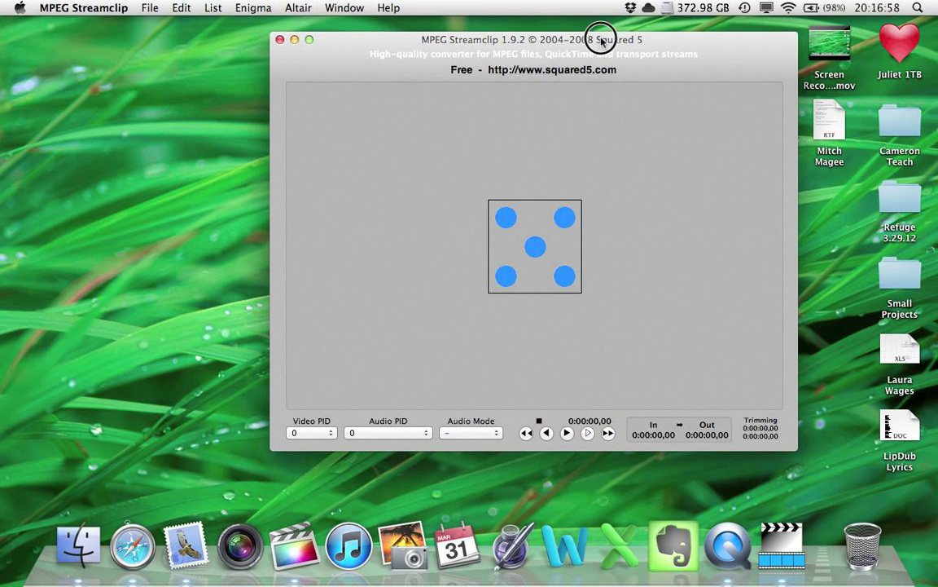
# Browse the Applications folder in a new Finder window, then minimize it and reposition Streamclip
pyautogui.click(67, 561)
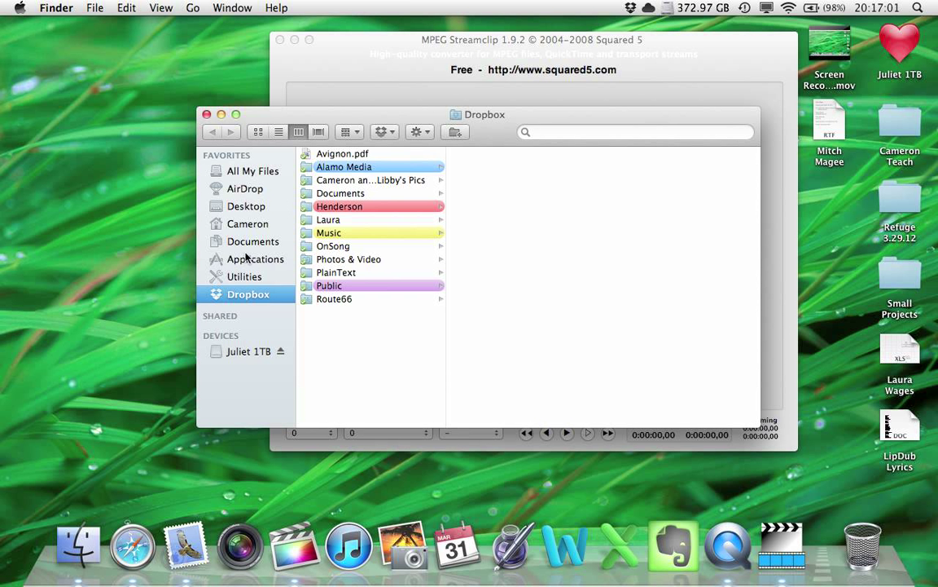
pyautogui.click(245, 259)
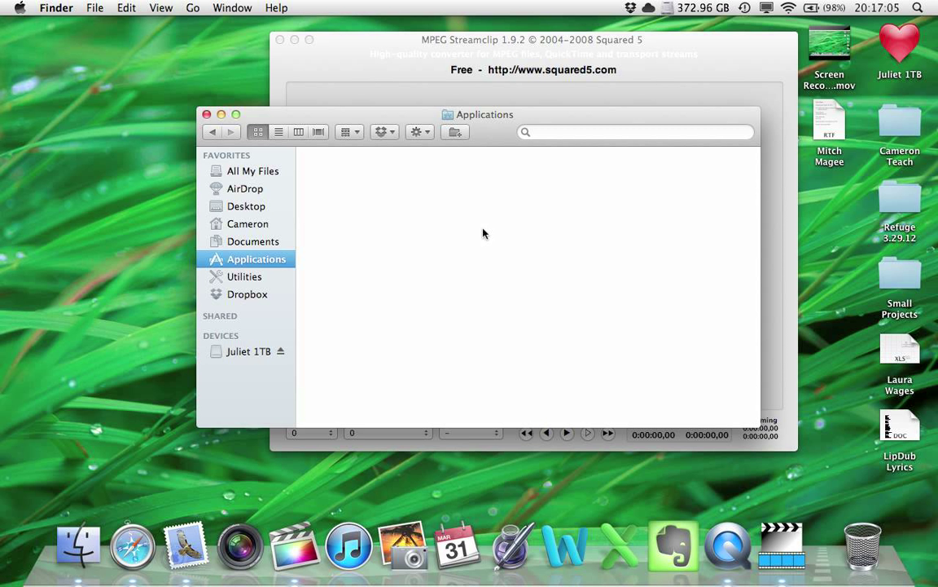
pyautogui.scroll(-10, 489, 295)
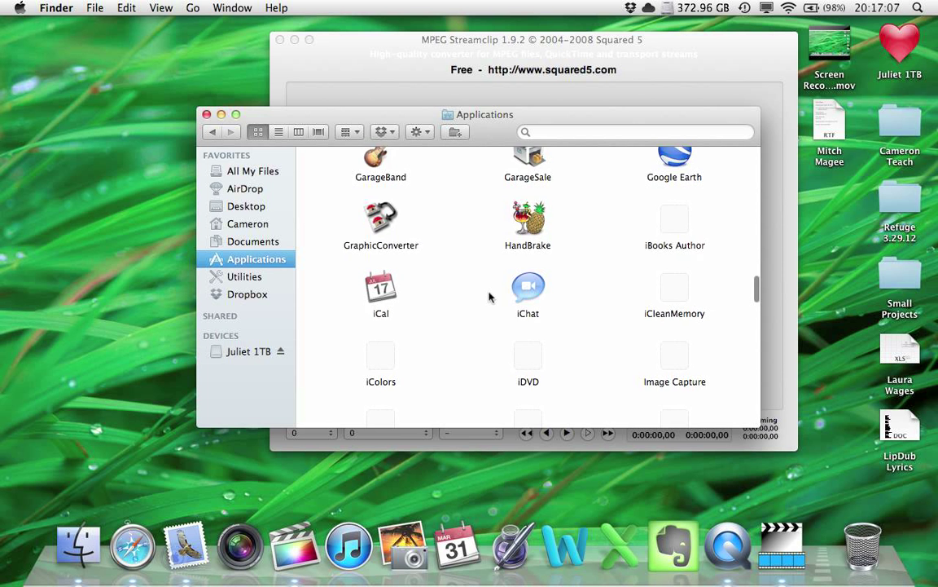
pyautogui.scroll(-2, 488, 295)
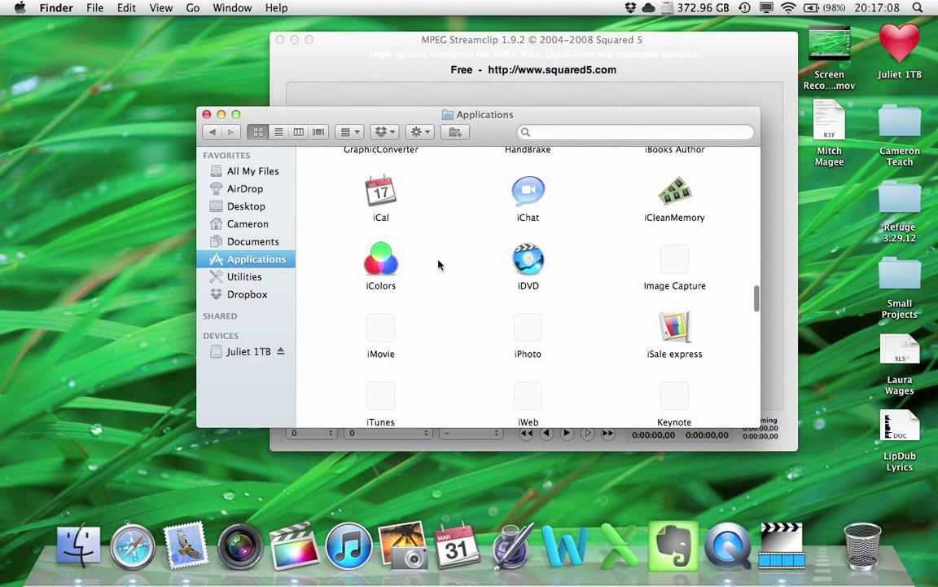
pyautogui.click(222, 114)
pyautogui.moveTo(345, 73); pyautogui.dragTo(341, 85)
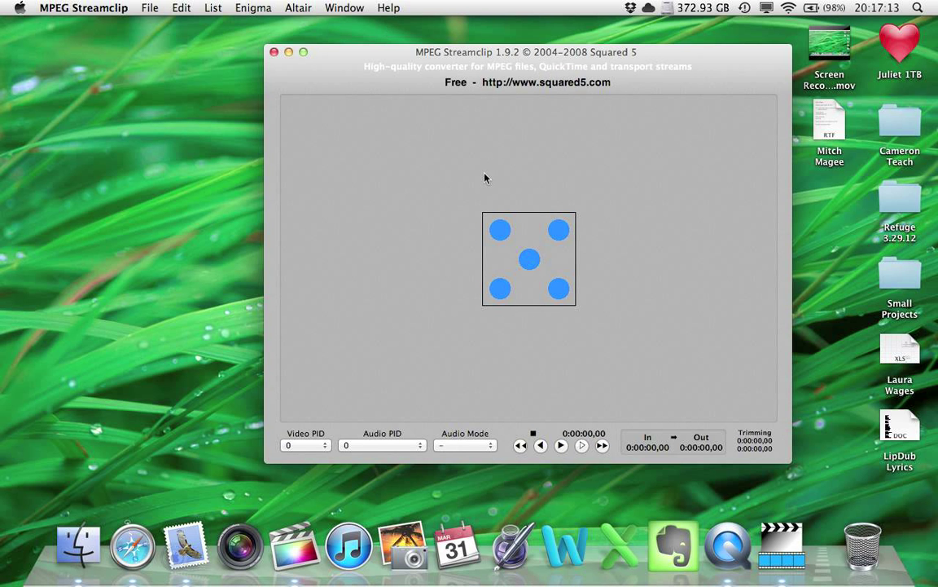
# Open an empty Batch List window and its Add Files picker showing the Desktop
pyautogui.click(210, 7)
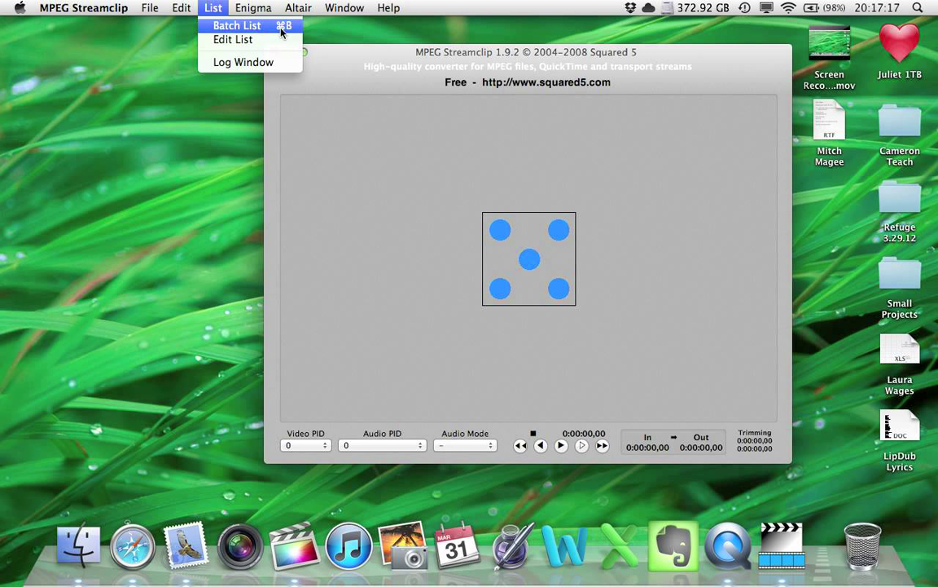
pyautogui.click(281, 28)
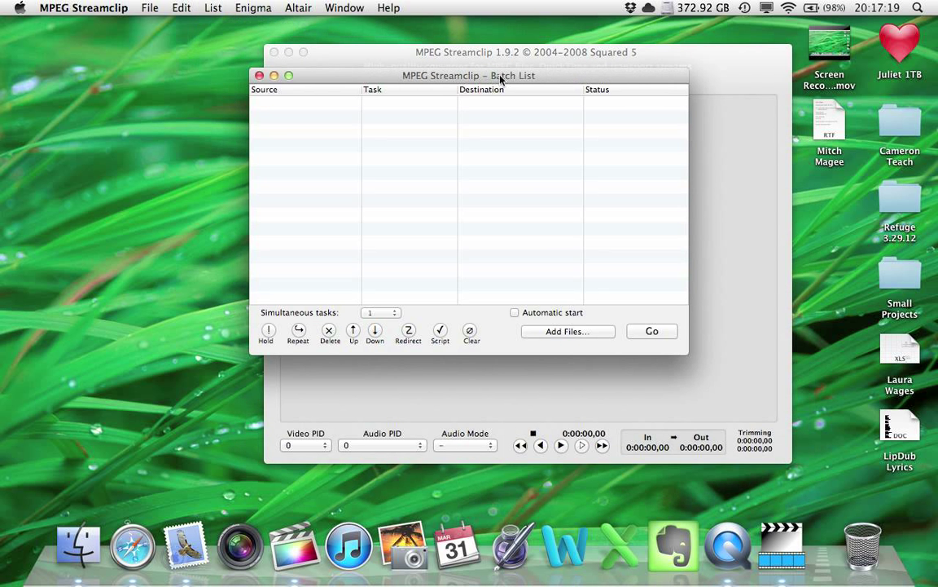
pyautogui.moveTo(457, 72); pyautogui.dragTo(439, 95)
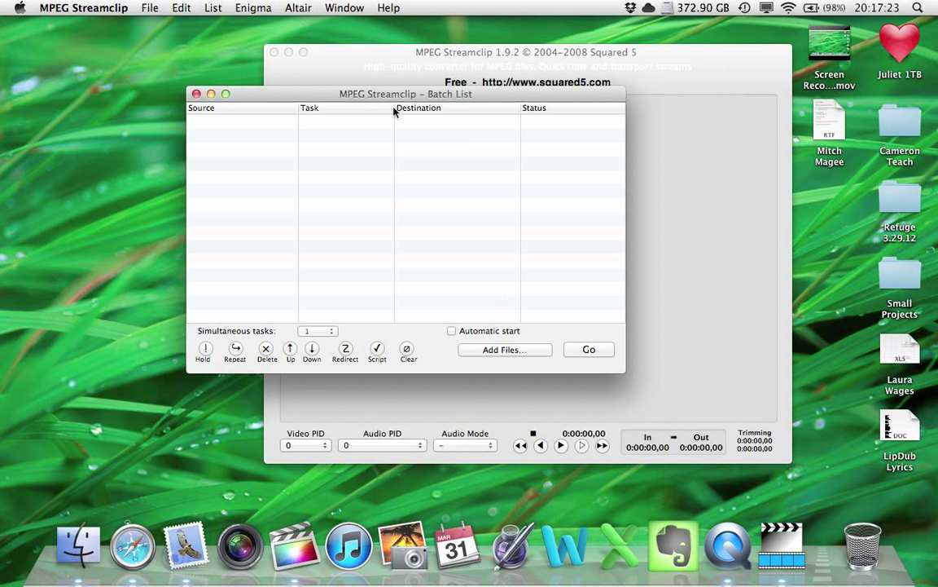
pyautogui.click(503, 353)
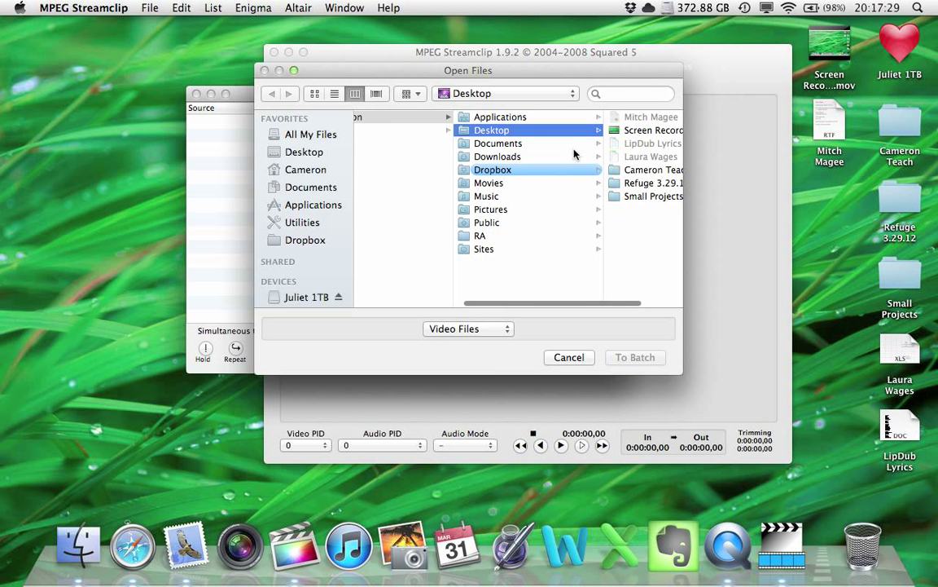
# Go to Desktop > Small Projects > LipDub Glidecam Reh., preview MVI_0314.mov and send it to the batch
pyautogui.click(638, 173)
pyautogui.press('Down')
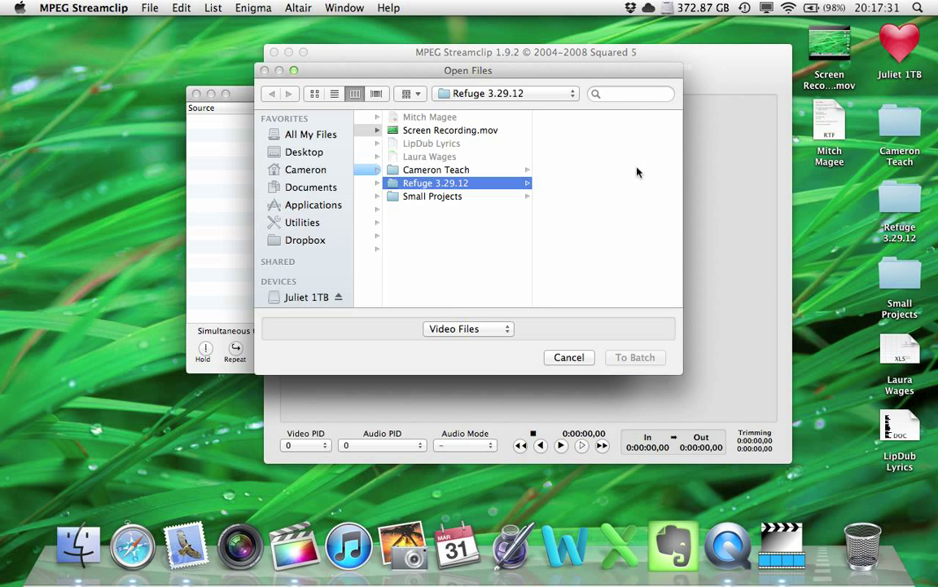
pyautogui.press('Down')
pyautogui.press('Right')
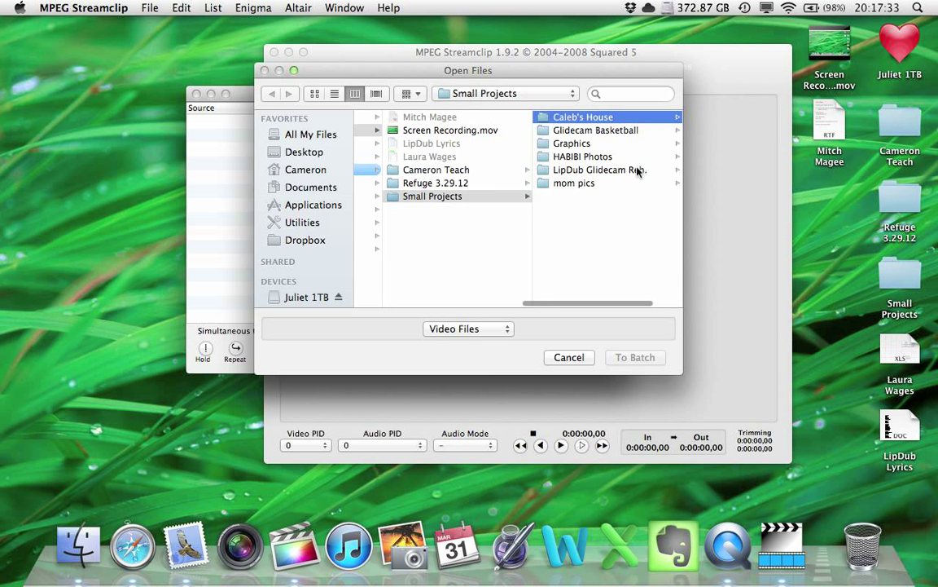
pyautogui.press('Down')
pyautogui.press('Down')
pyautogui.press('Down')
pyautogui.press('Down')
pyautogui.press('Down')
pyautogui.press('Up')
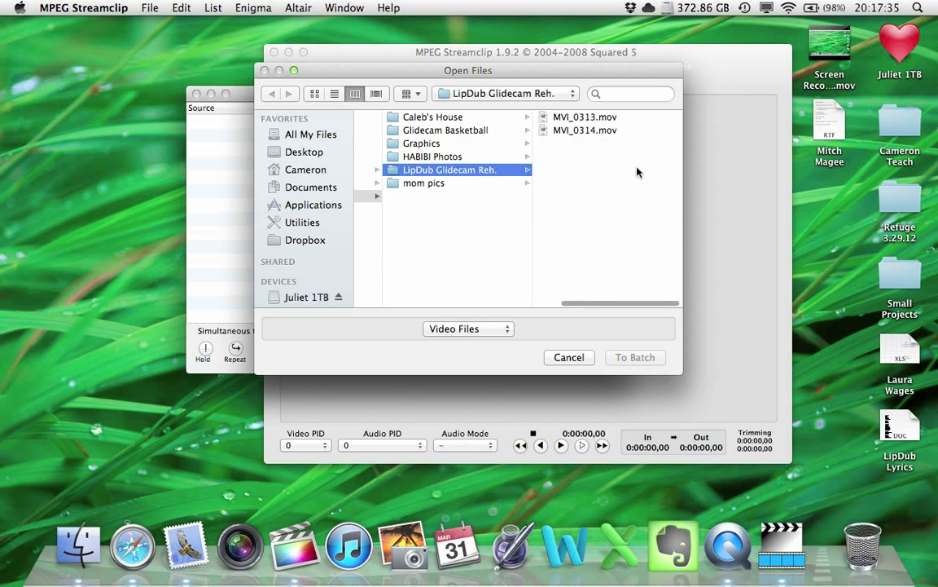
pyautogui.press('Right')
pyautogui.press('Down')
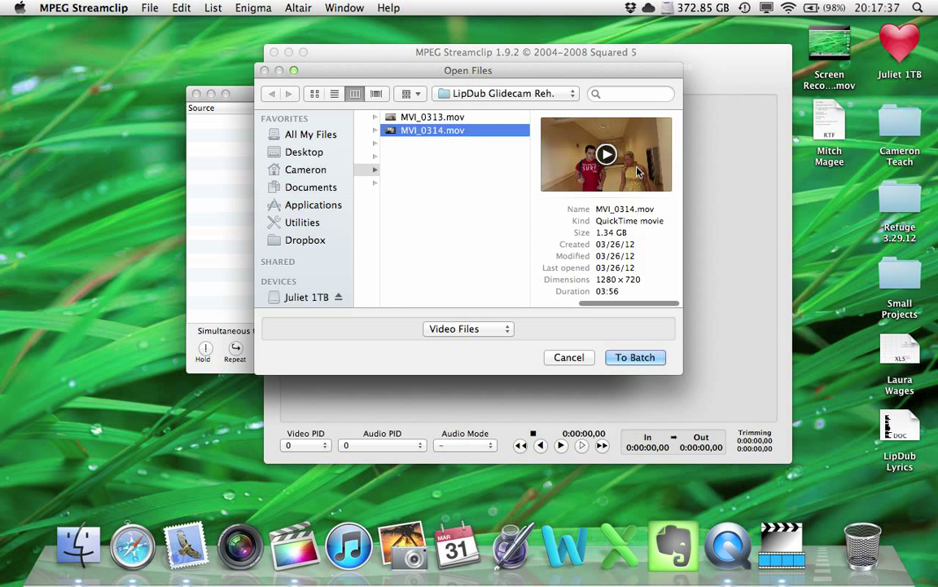
pyautogui.click(606, 155)
pyautogui.click(629, 358)
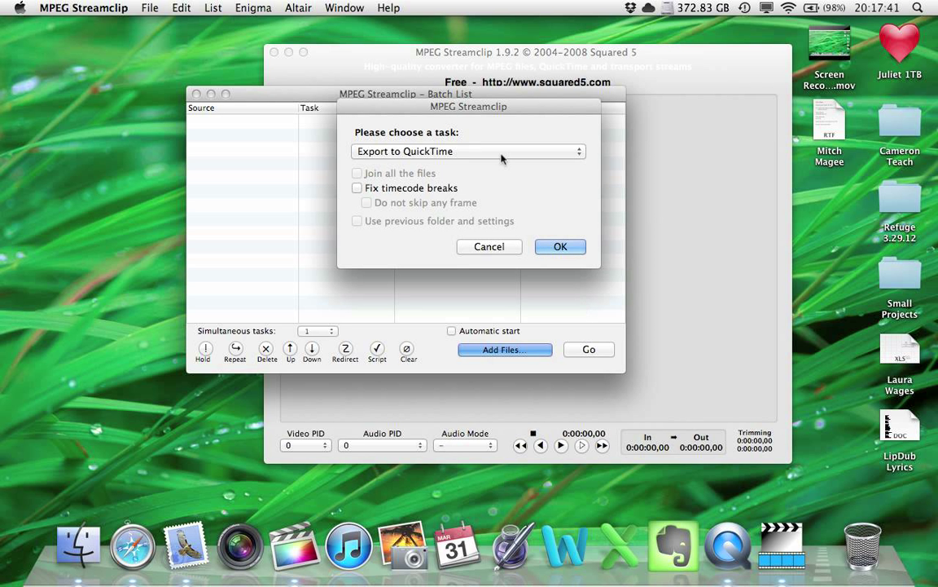
# Choose the Export to Other Formats task and select the Desktop as its destination folder
pyautogui.click(502, 152)
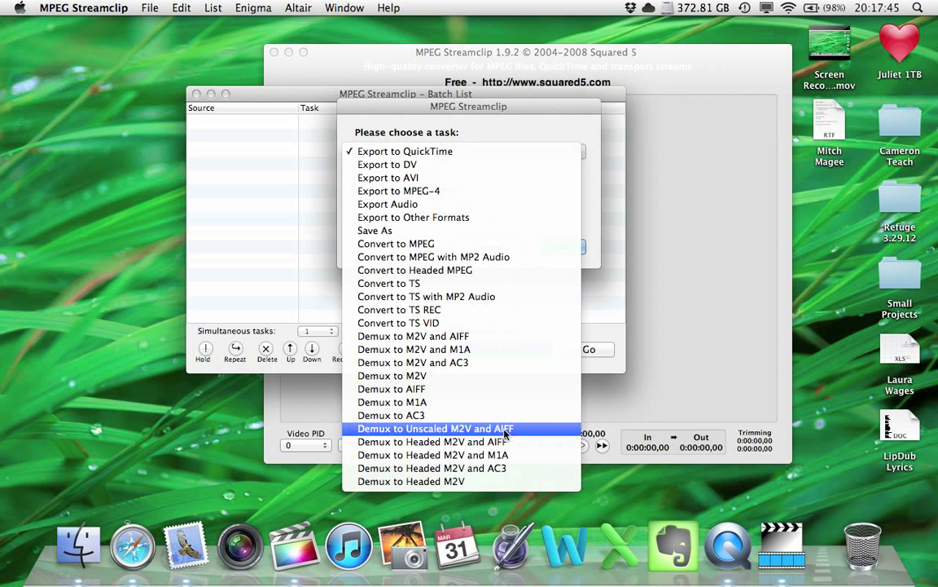
pyautogui.click(593, 163)
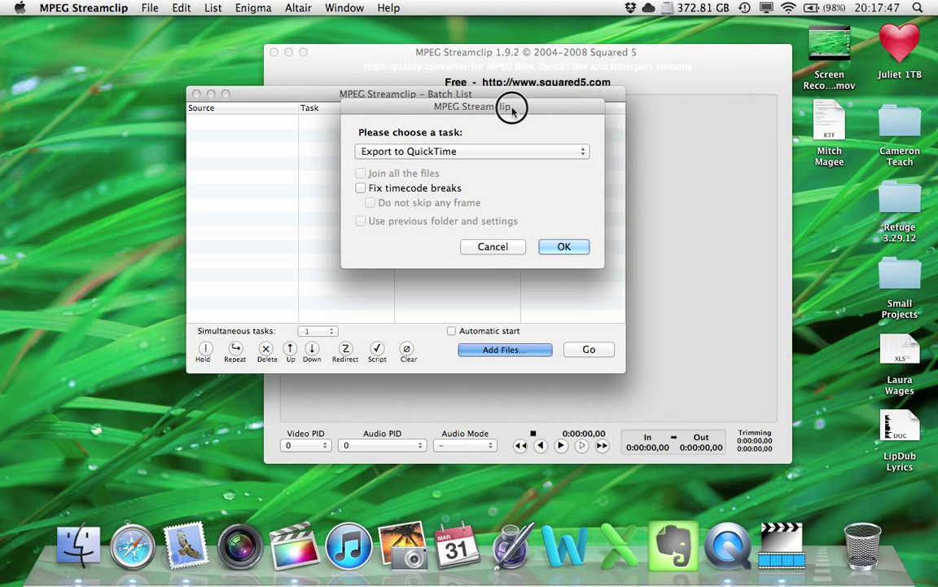
pyautogui.moveTo(512, 110); pyautogui.dragTo(596, 124)
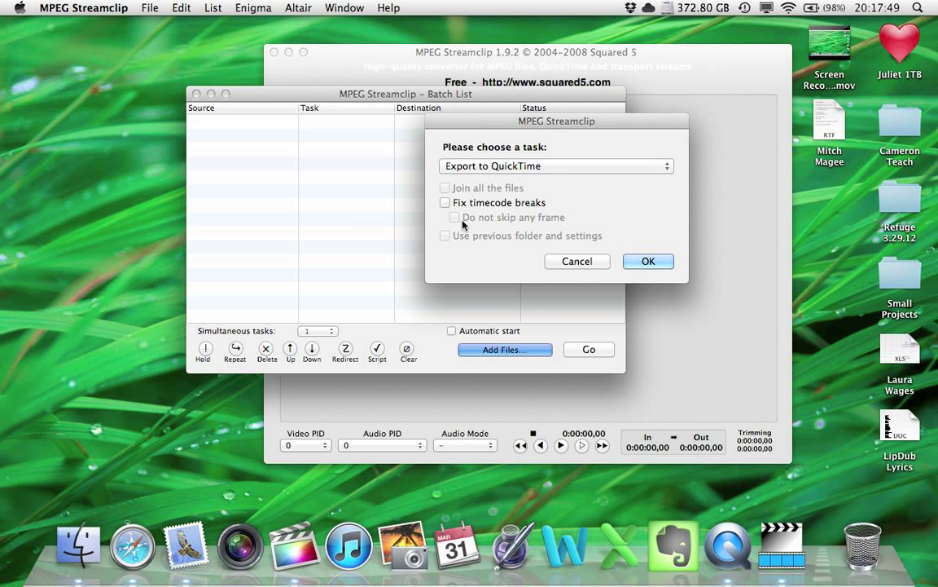
pyautogui.click(465, 166)
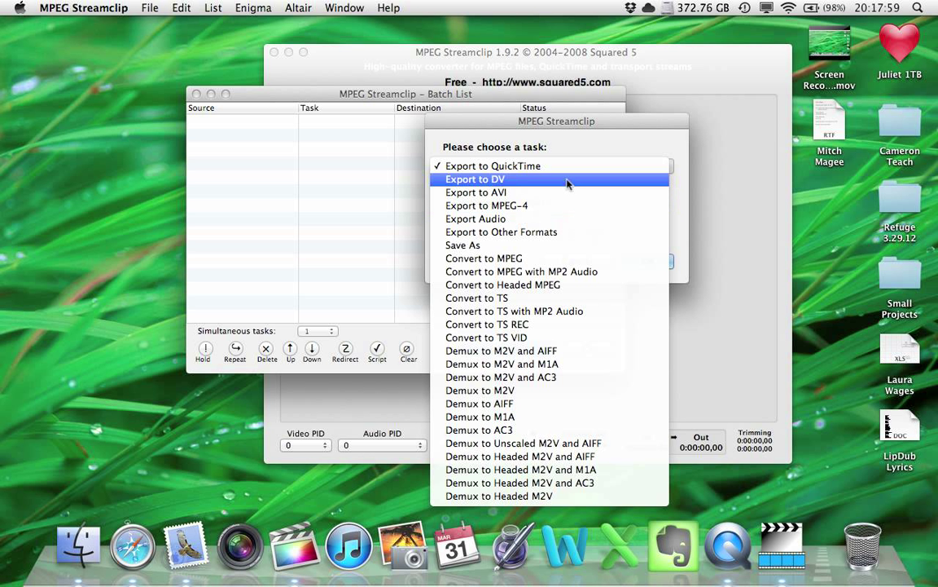
pyautogui.click(593, 236)
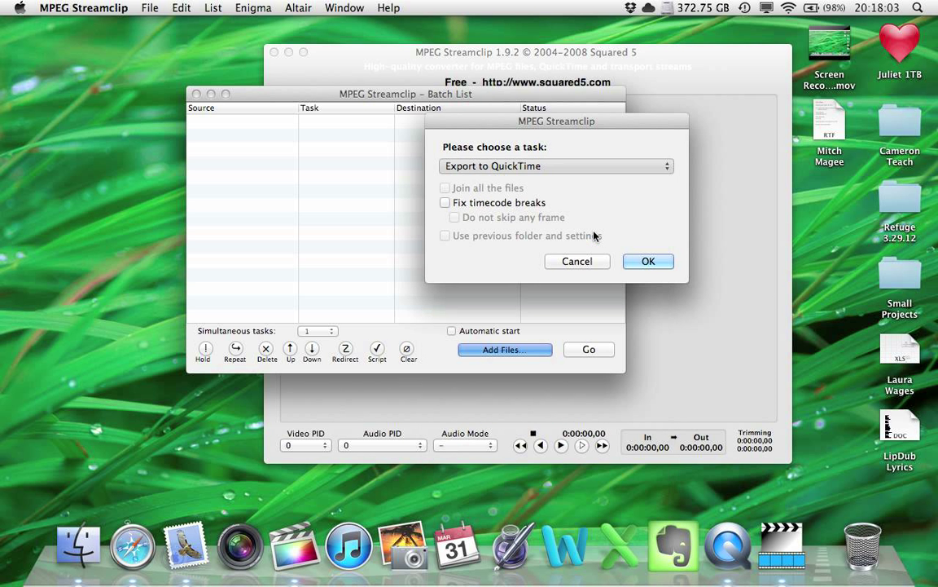
pyautogui.click(664, 261)
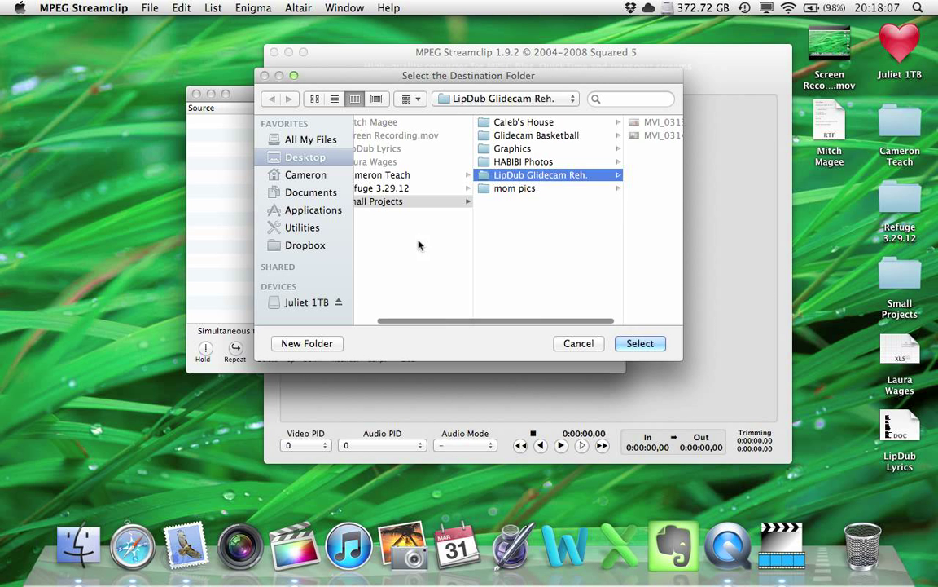
pyautogui.click(308, 156)
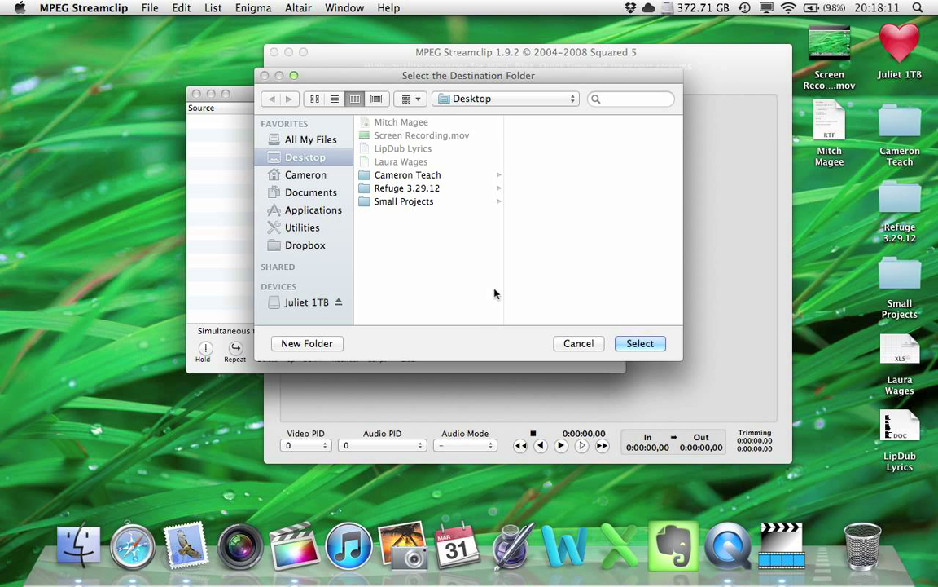
pyautogui.press('Return')
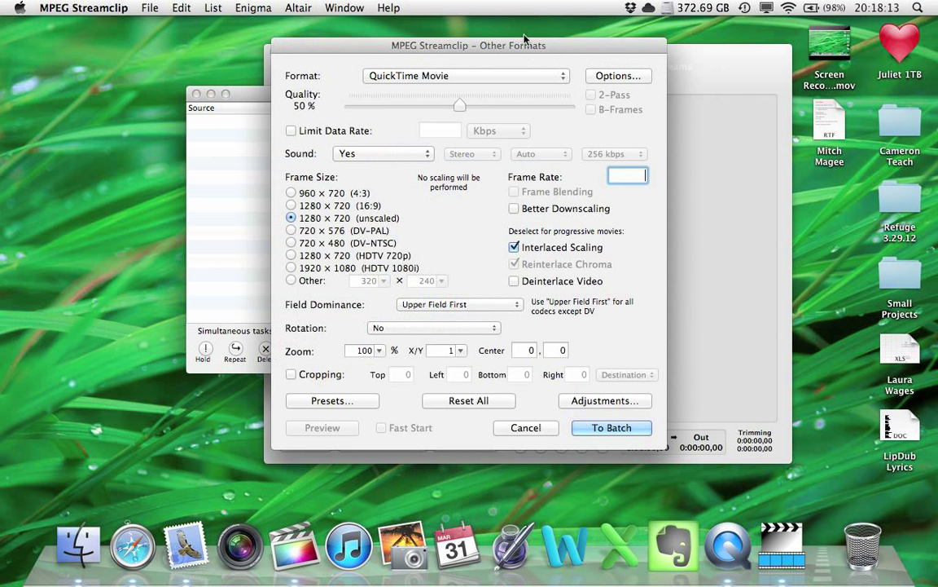
# Change the Other Formats output format from QuickTime Movie to Windows Media
pyautogui.moveTo(517, 46); pyautogui.dragTo(573, 34)
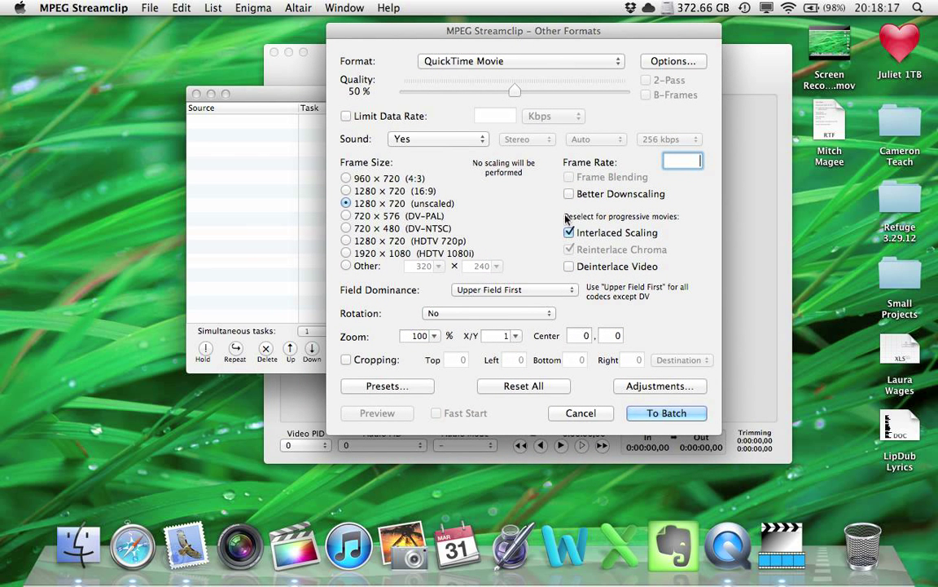
pyautogui.click(566, 67)
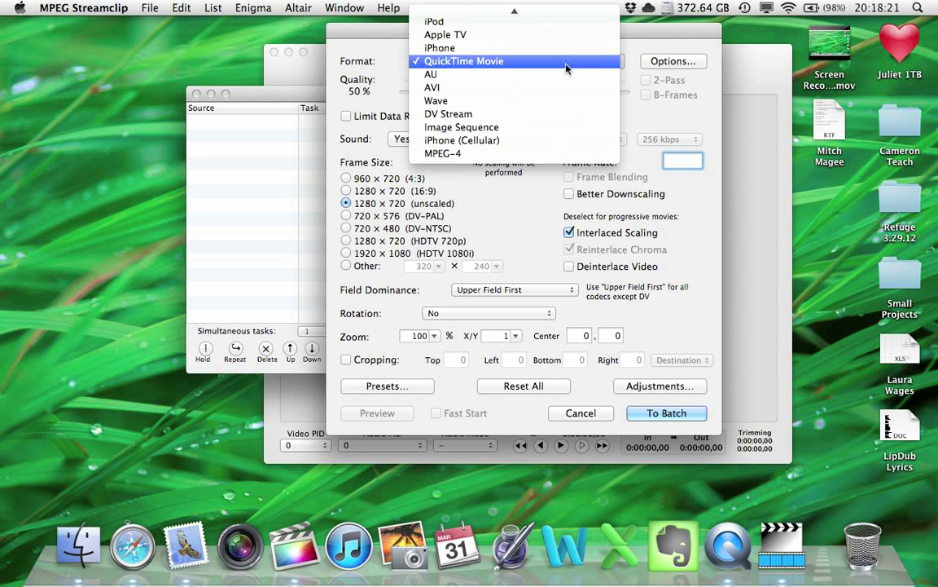
pyautogui.click(389, 57)
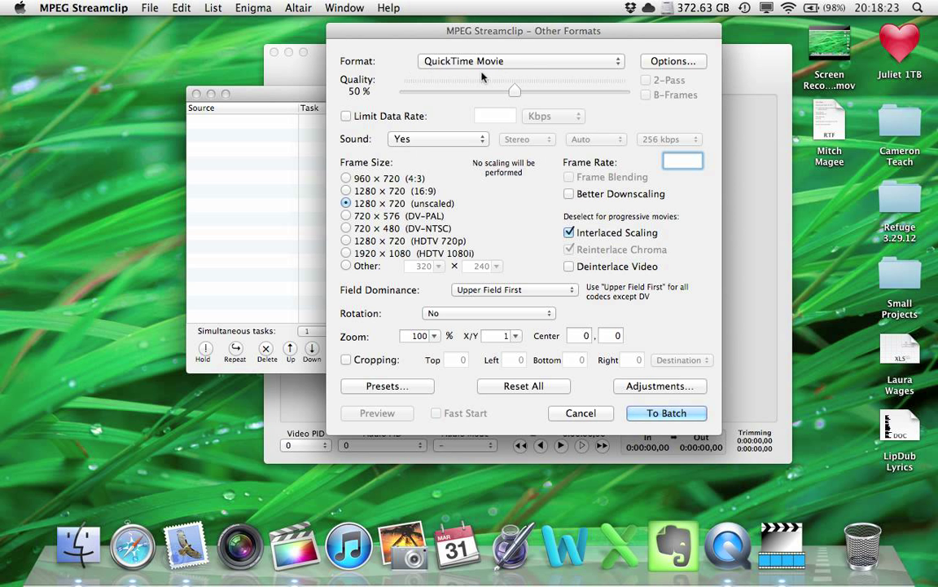
pyautogui.click(529, 65)
pyautogui.scroll(3, 530, 67)
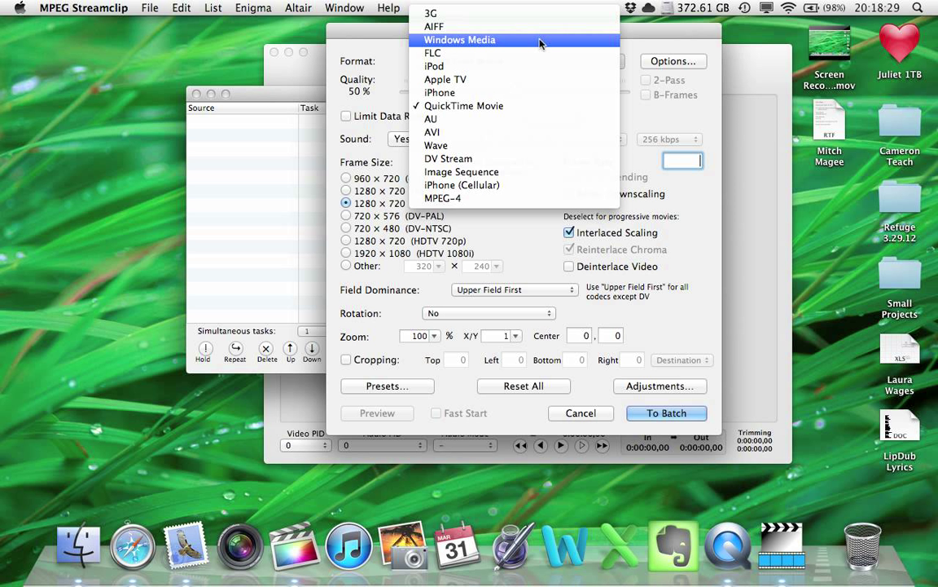
pyautogui.click(560, 39)
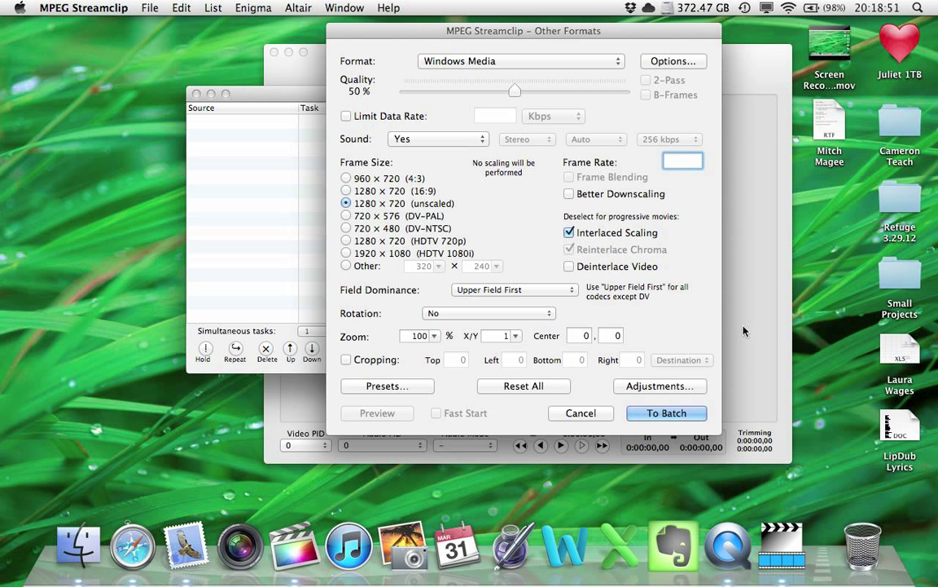
pyautogui.press('super+Tab')
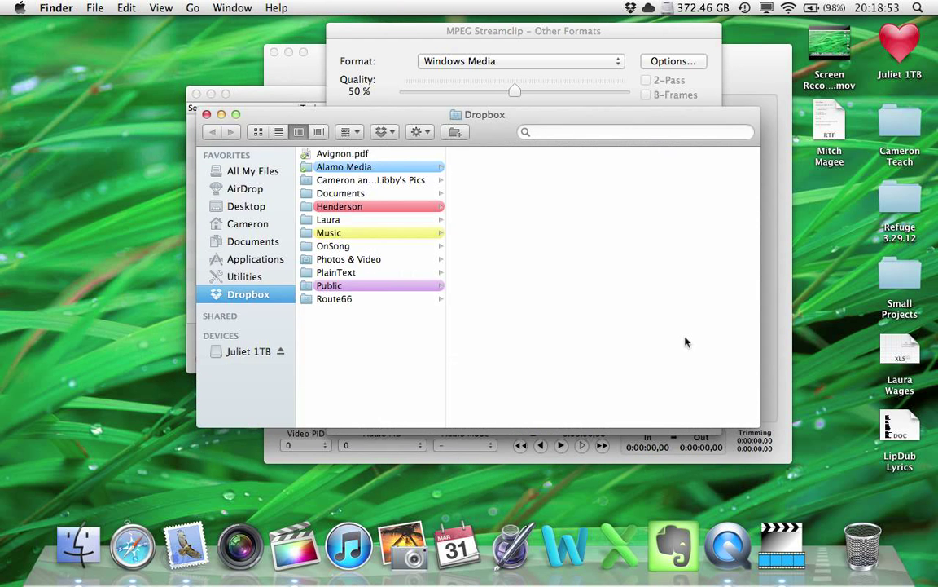
pyautogui.click(241, 205)
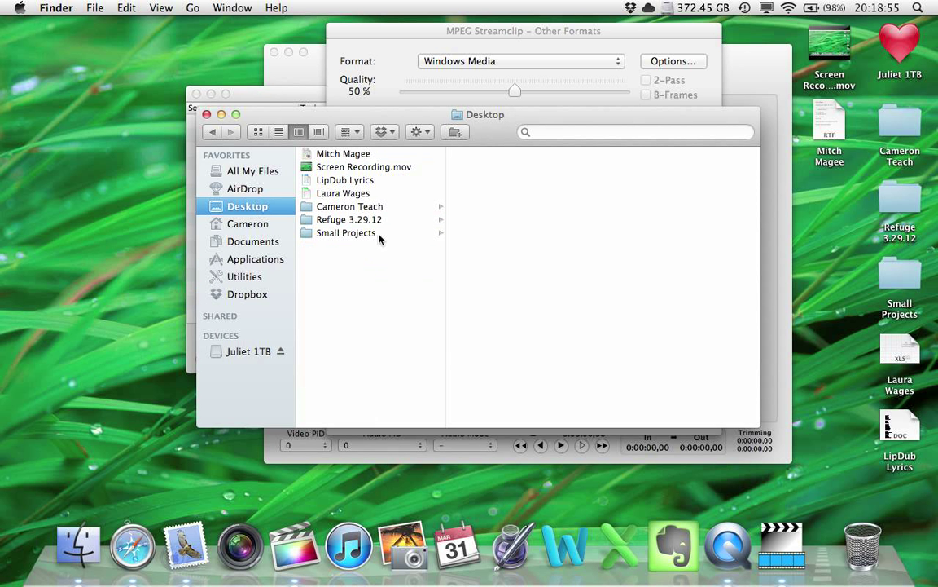
pyautogui.click(378, 235)
pyautogui.click(528, 208)
pyautogui.click(691, 169)
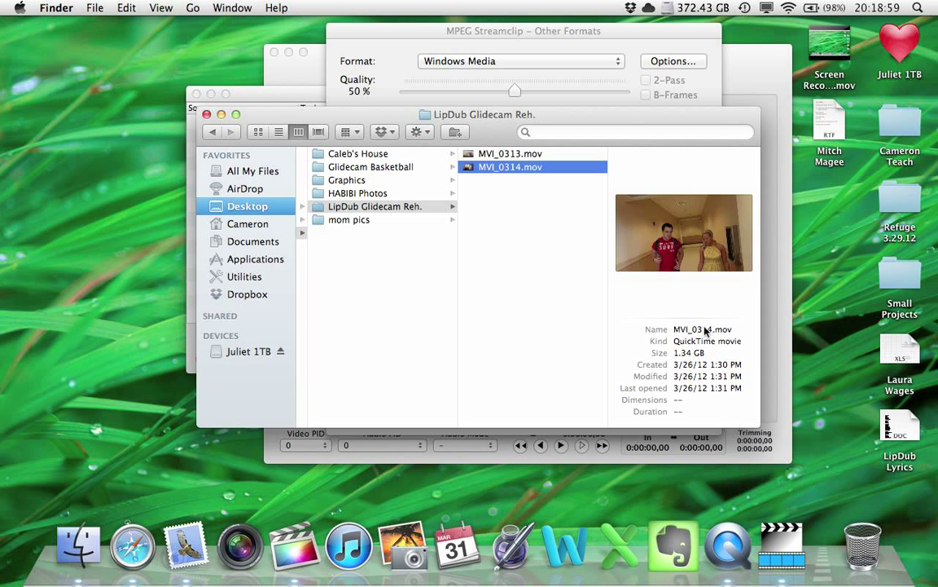
pyautogui.moveTo(702, 352); pyautogui.dragTo(665, 353)
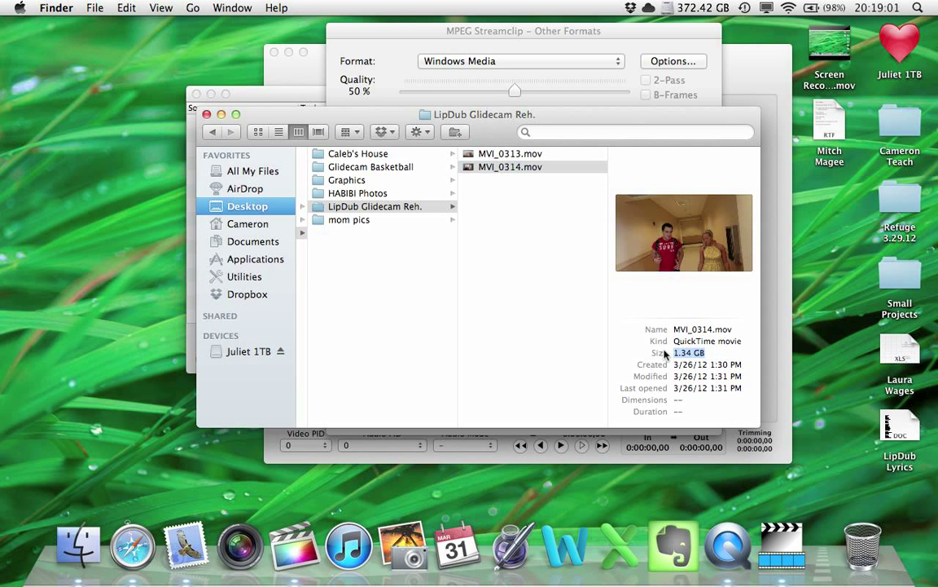
pyautogui.click(676, 352)
pyautogui.press('super+h')
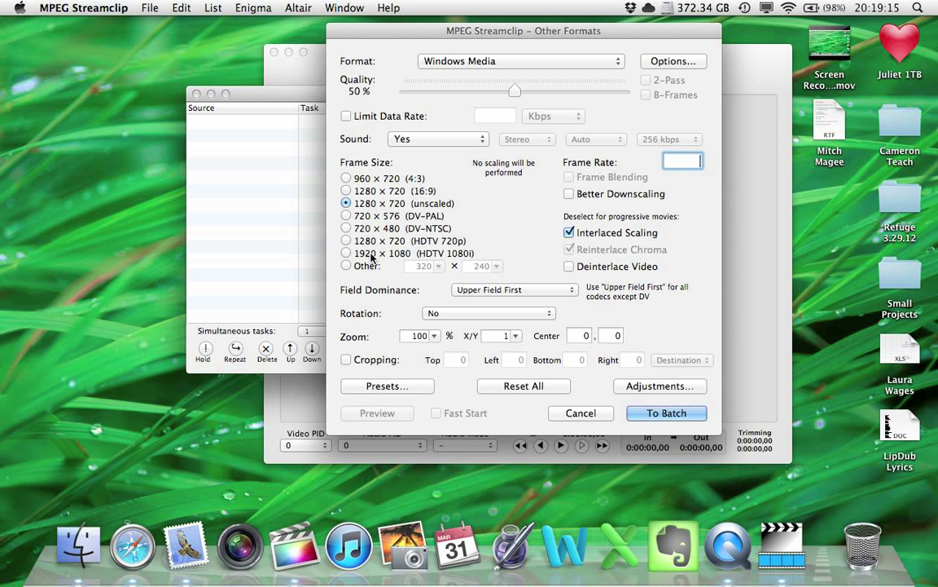
# Try custom and 720 x 480 frame sizes, then return to 1280 x 720 unscaled
pyautogui.click(359, 266)
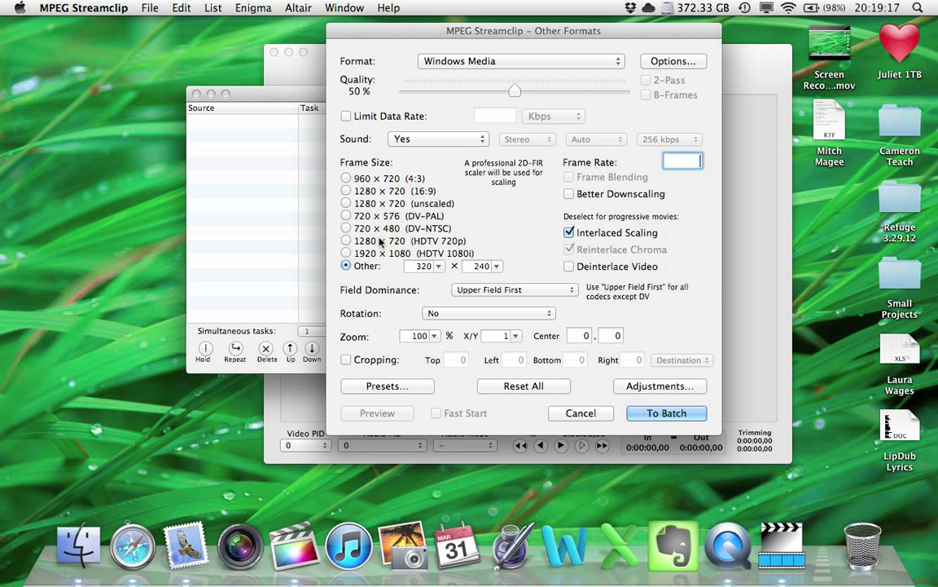
pyautogui.click(386, 205)
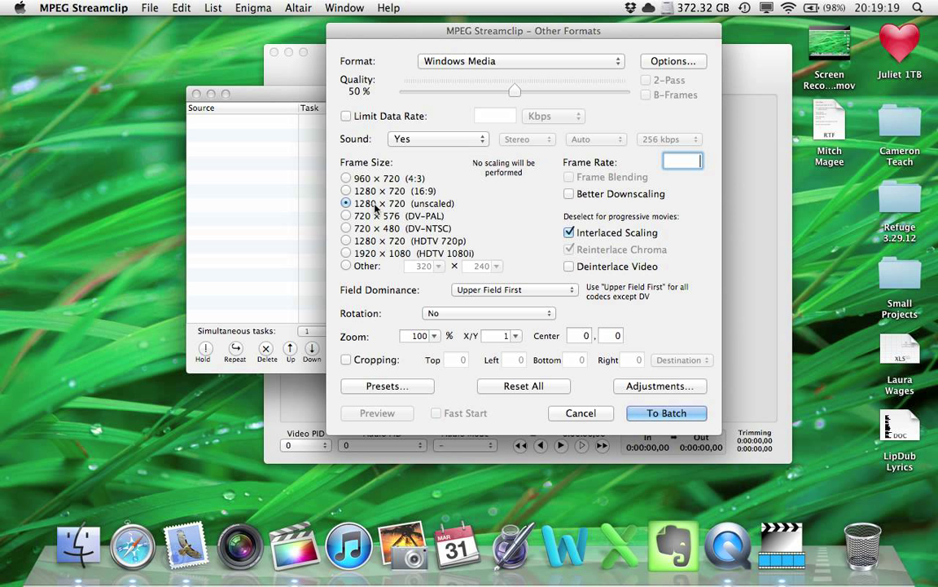
pyautogui.click(377, 230)
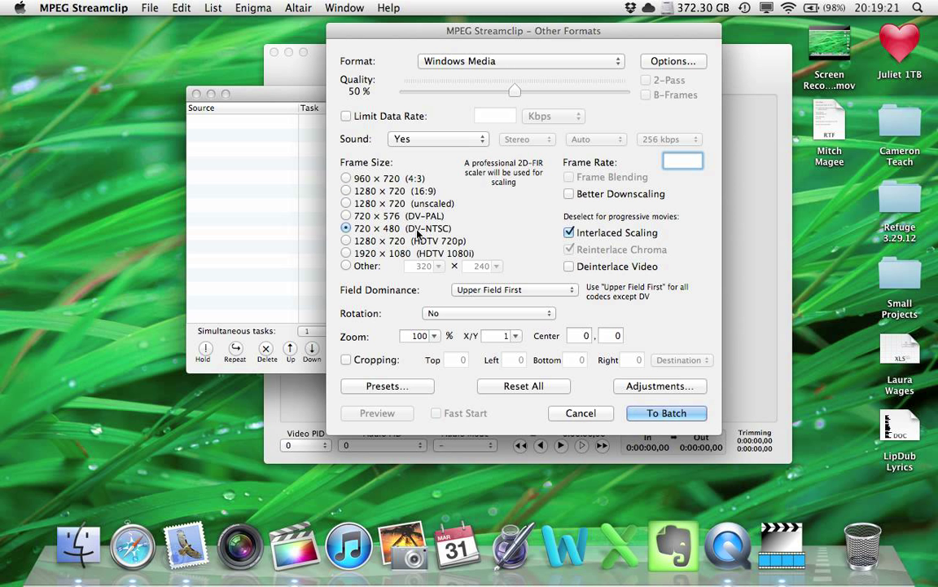
pyautogui.click(390, 206)
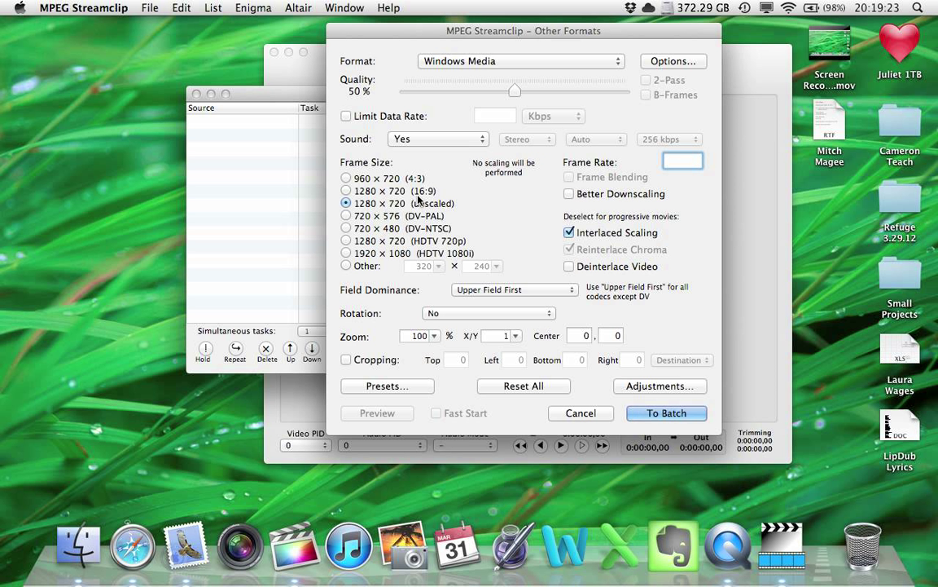
# Turn on Limit Data Rate and enter 1500 Kbps
pyautogui.click(378, 119)
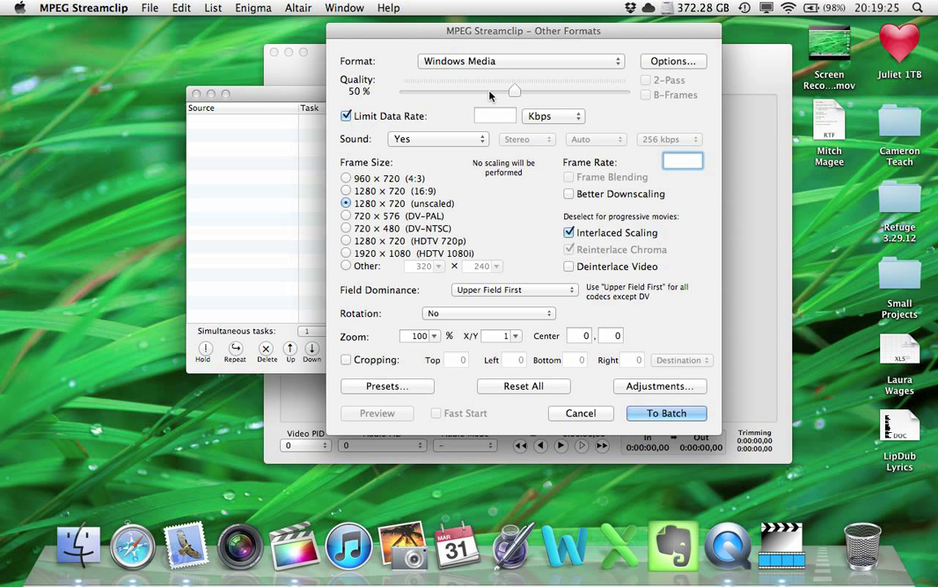
pyautogui.click(496, 115)
pyautogui.write('1500')
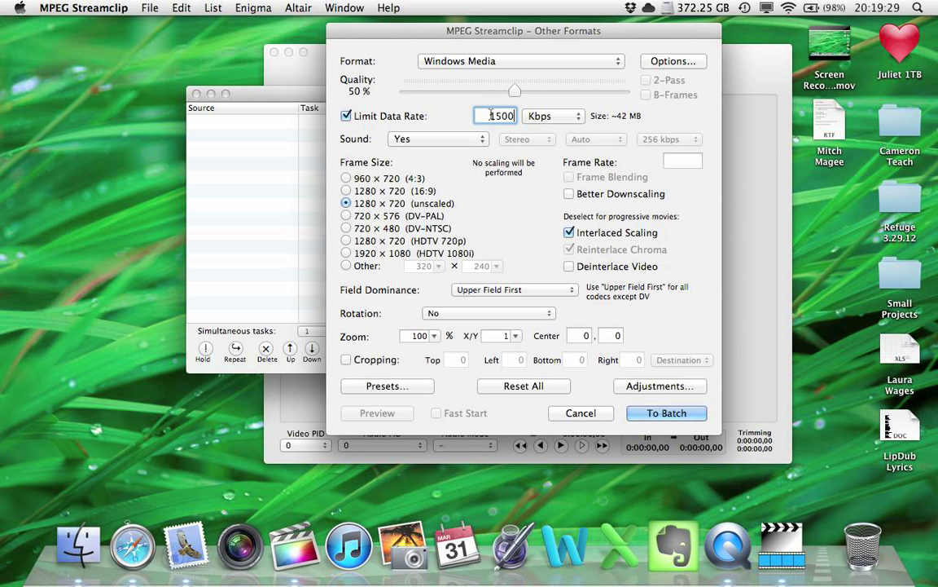
pyautogui.click(425, 119)
pyautogui.click(427, 119)
pyautogui.moveTo(471, 21); pyautogui.dragTo(479, 23)
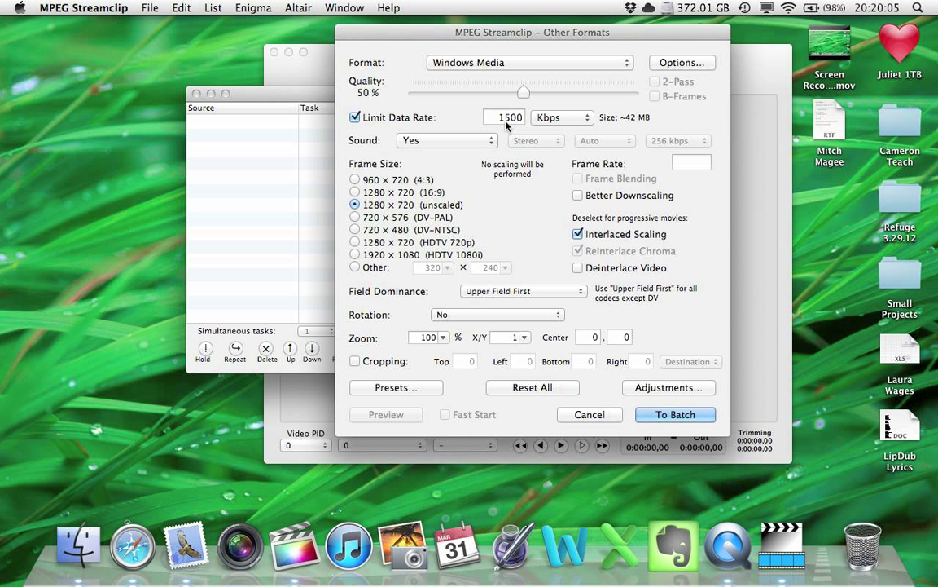
# Try 3000 Kbps, undo back to 1500, and add the MVI_0314.mov export job to the batch
pyautogui.doubleClick(506, 119)
pyautogui.write('3000')
pyautogui.press('super+z')
pyautogui.click(670, 416)
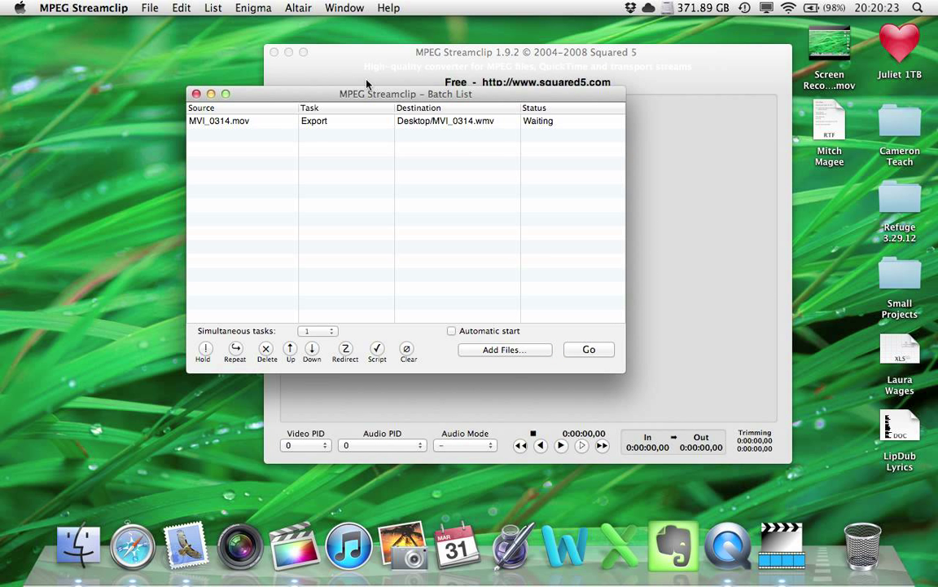
pyautogui.moveTo(355, 94); pyautogui.dragTo(326, 58)
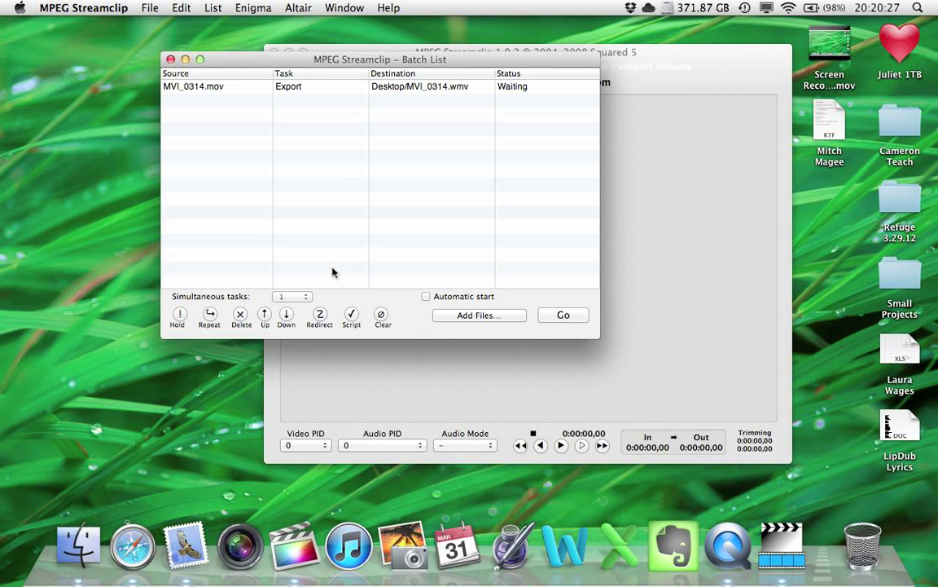
pyautogui.moveTo(392, 55); pyautogui.dragTo(338, 61)
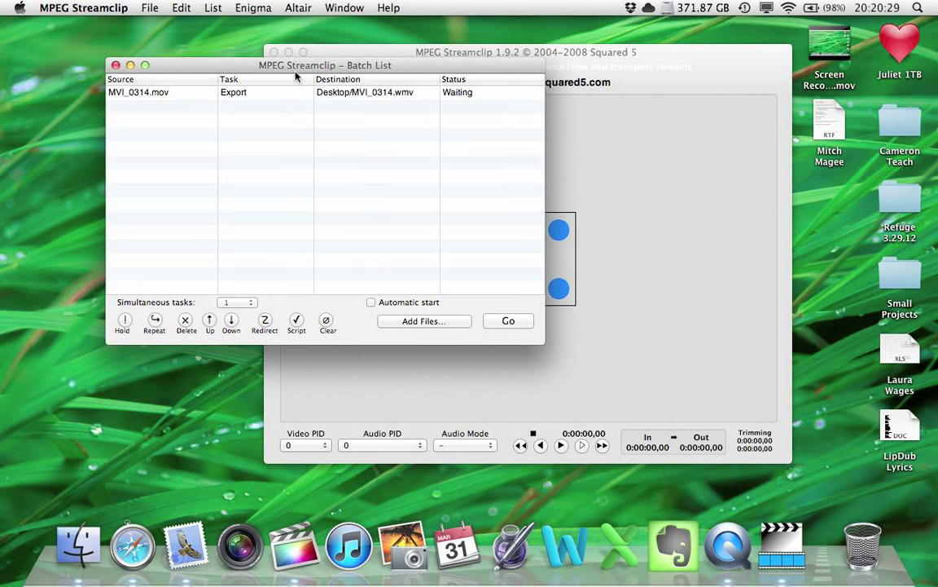
pyautogui.moveTo(403, 64); pyautogui.dragTo(470, 72)
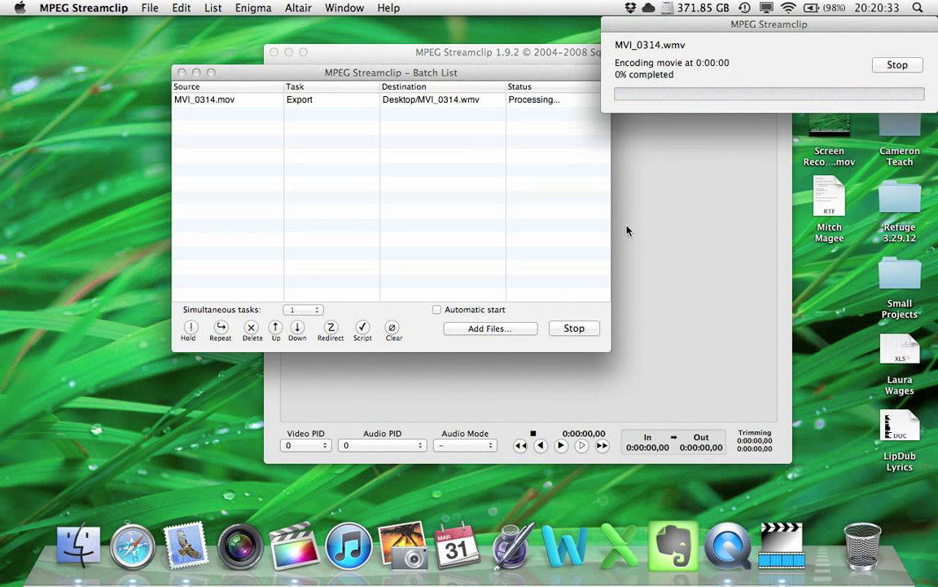
# Move the encoding progress window aside while MVI_0314.wmv encodes to the Desktop
pyautogui.moveTo(747, 26); pyautogui.dragTo(705, 52)
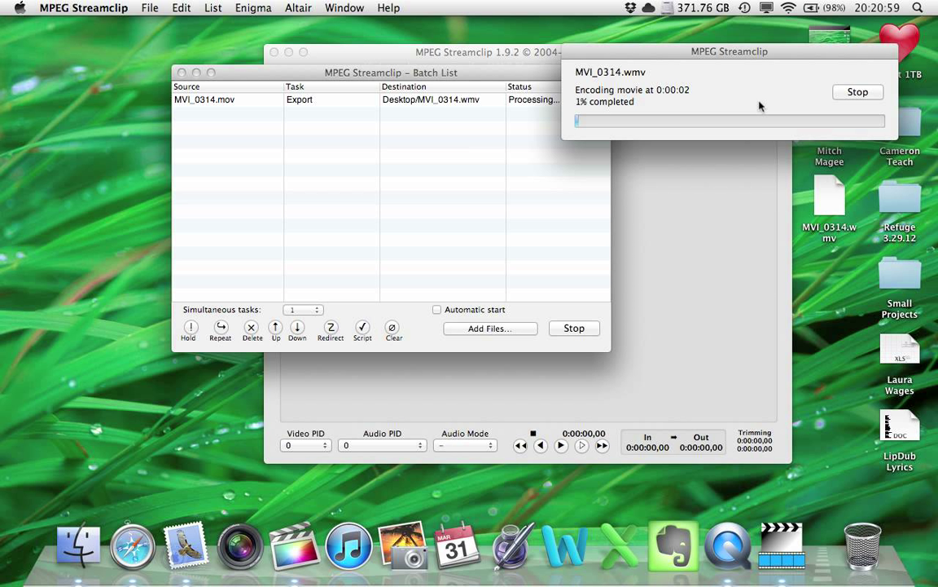
pyautogui.moveTo(784, 55); pyautogui.dragTo(756, 55)
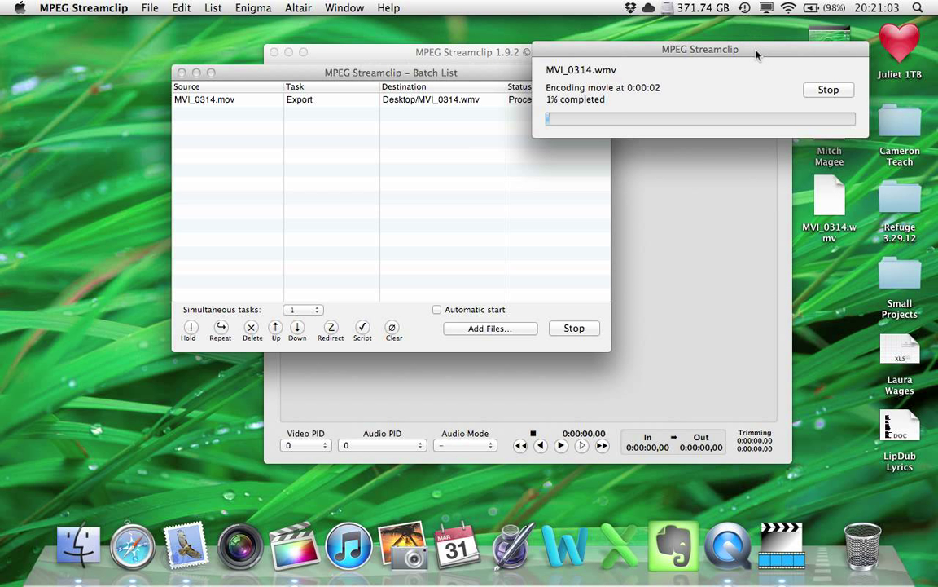